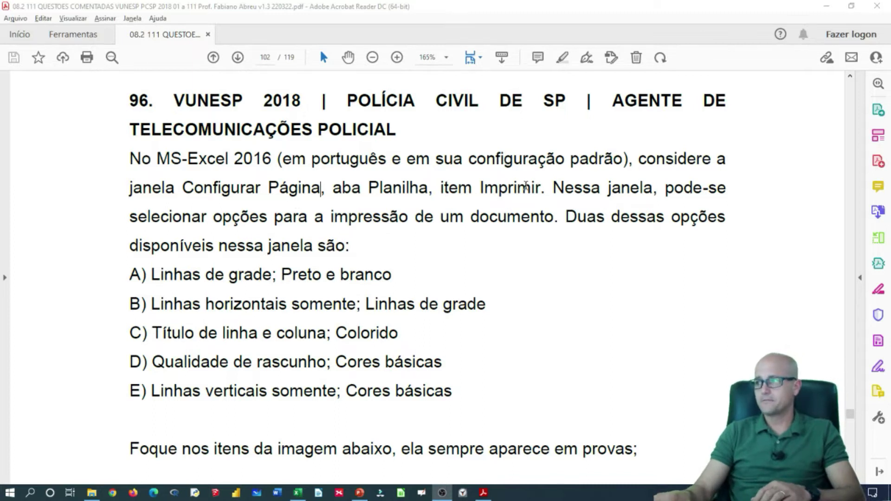
Highlight 'Configurar Página' in question 96, clear the highlight, and switch to Excel
{"action": "left_click_drag", "start_coordinate": [321, 191], "coordinate": [218, 197]}
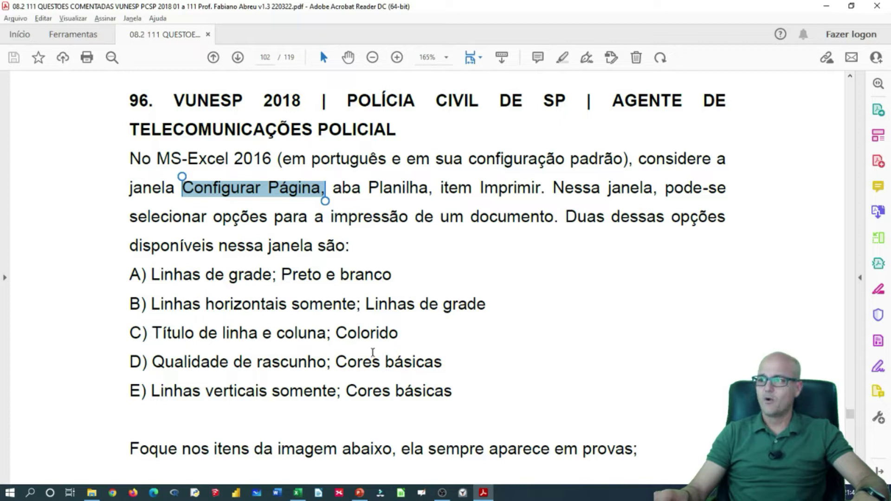
{"action": "left_click", "coordinate": [376, 331]}
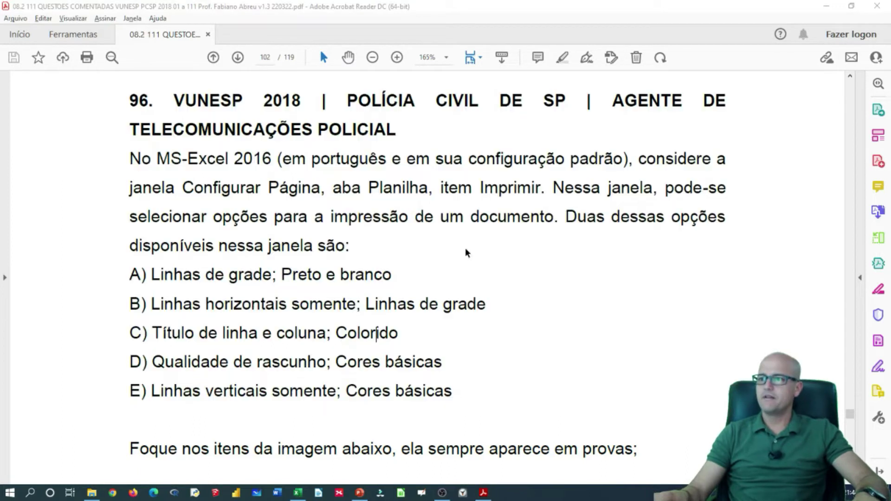
{"action": "key", "text": "alt+Tab"}
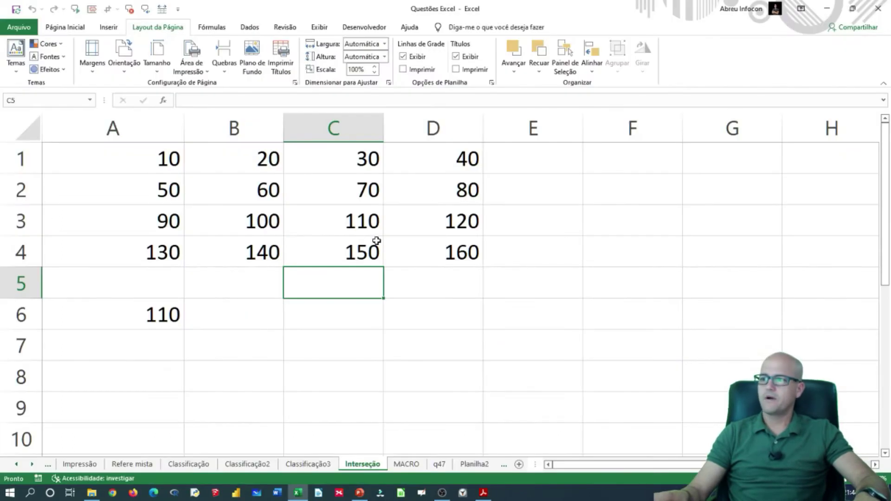
Select D2 on the Interseção sheet, view the Página Inicial and Layout da Página tabs, then return to the PDF
{"action": "left_click", "coordinate": [466, 191]}
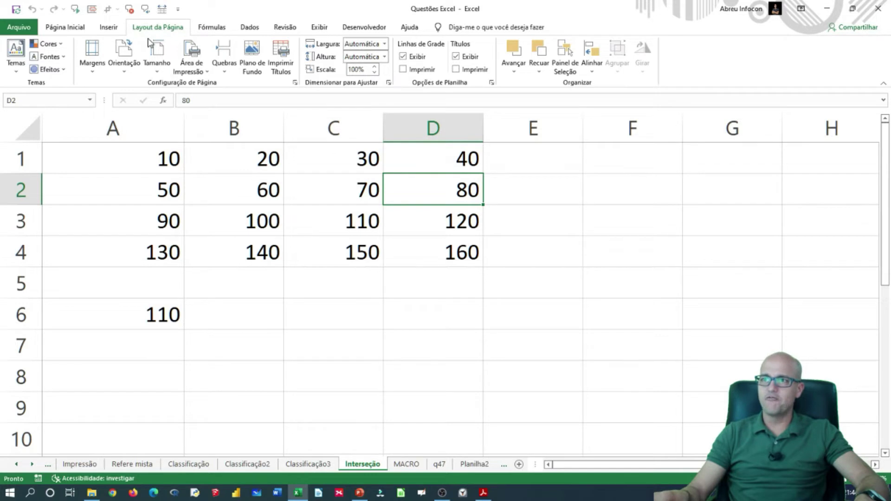
{"action": "left_click", "coordinate": [60, 29]}
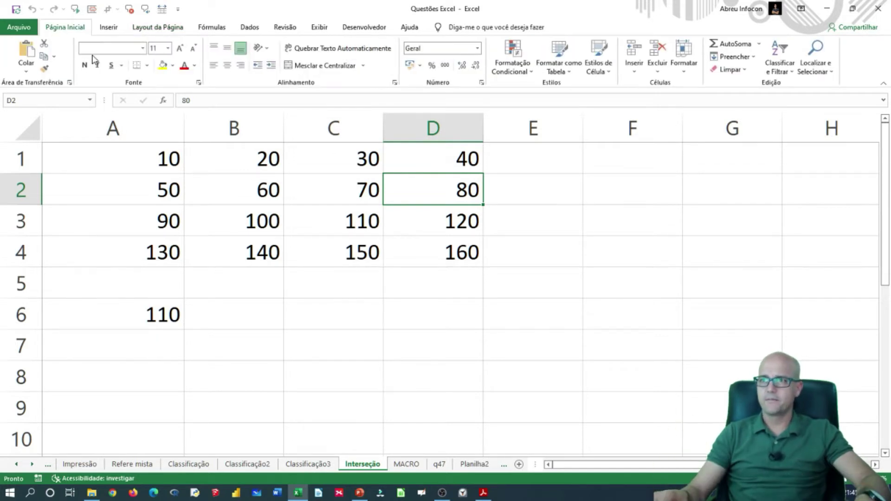
{"action": "left_click", "coordinate": [161, 32]}
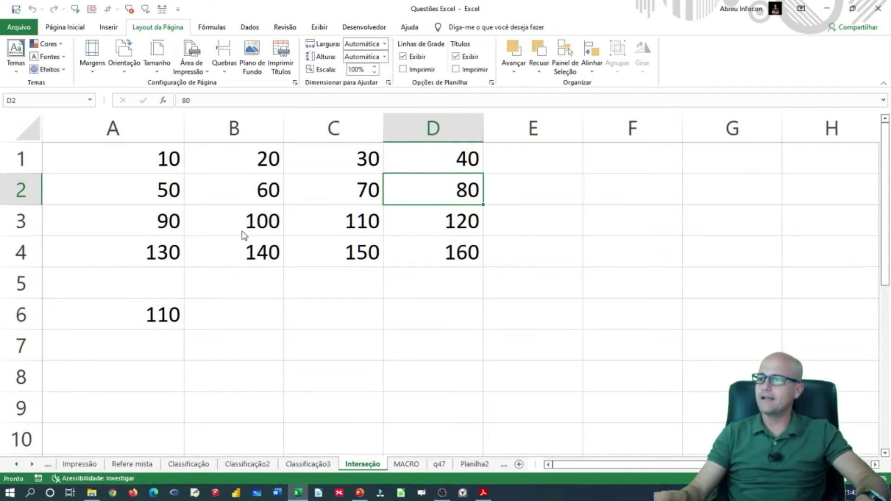
{"action": "key", "text": "alt+Tab"}
{"action": "key", "text": "alt+Tab"}
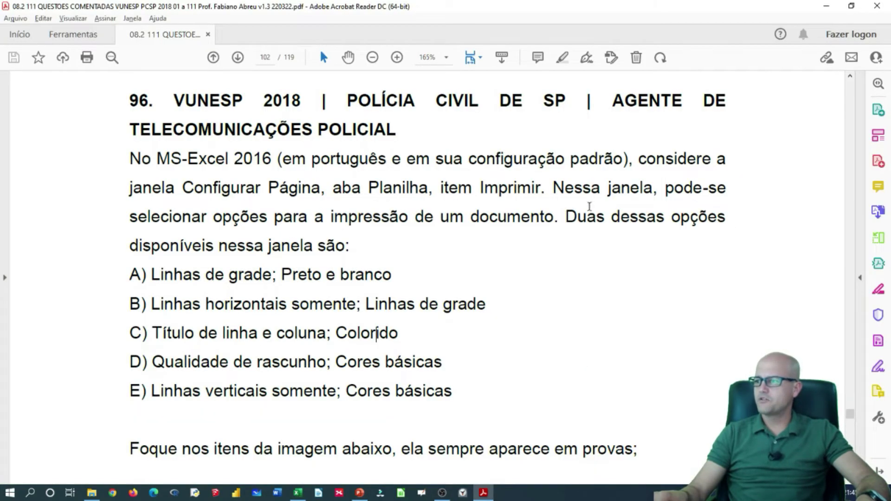
Open Excel's Configurar Página dialog, reposition it, and show its Planilha tab with the Imprimir options
{"action": "left_click_drag", "start_coordinate": [182, 187], "coordinate": [320, 188]}
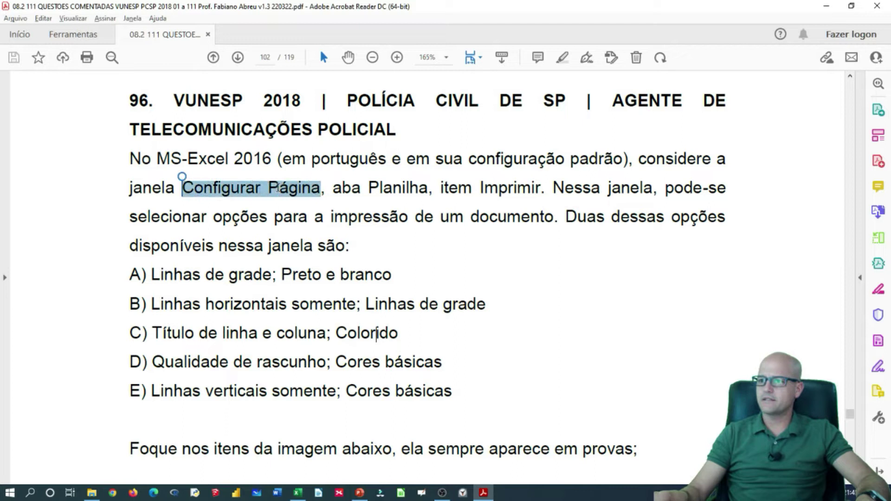
{"action": "key", "text": "alt+Tab"}
{"action": "key", "text": "alt+Tab"}
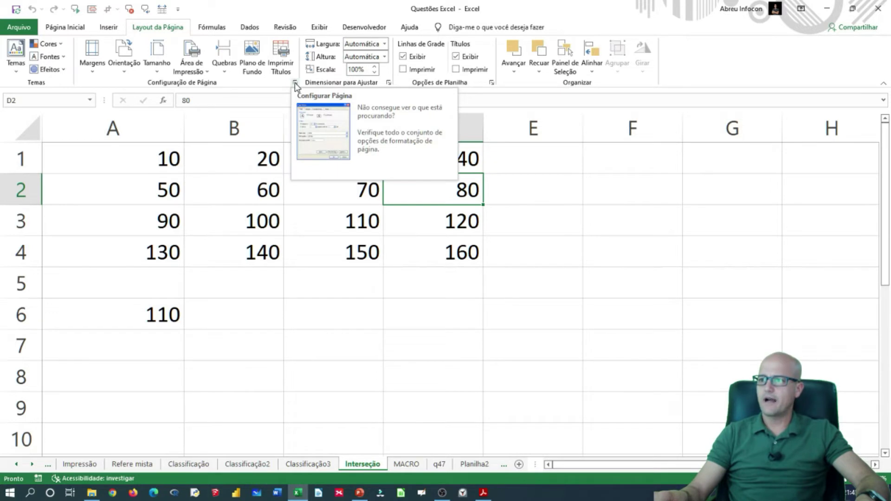
{"action": "left_click", "coordinate": [294, 83]}
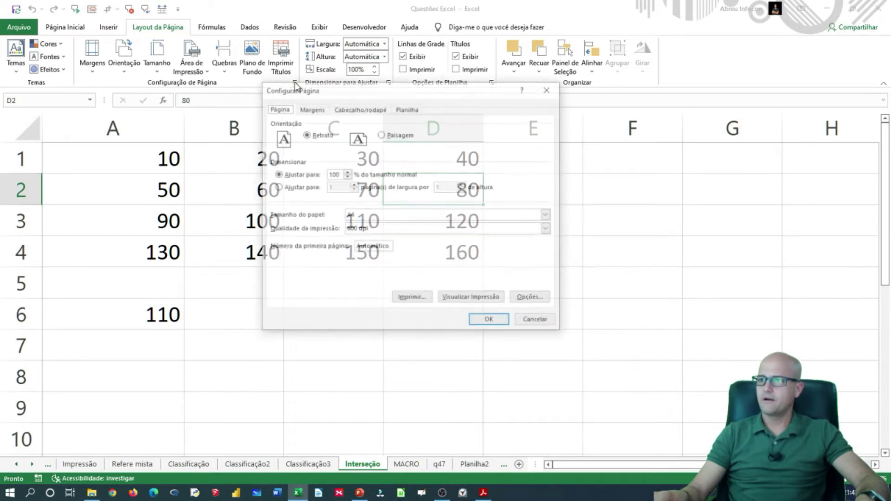
{"action": "left_click_drag", "start_coordinate": [355, 91], "coordinate": [331, 116]}
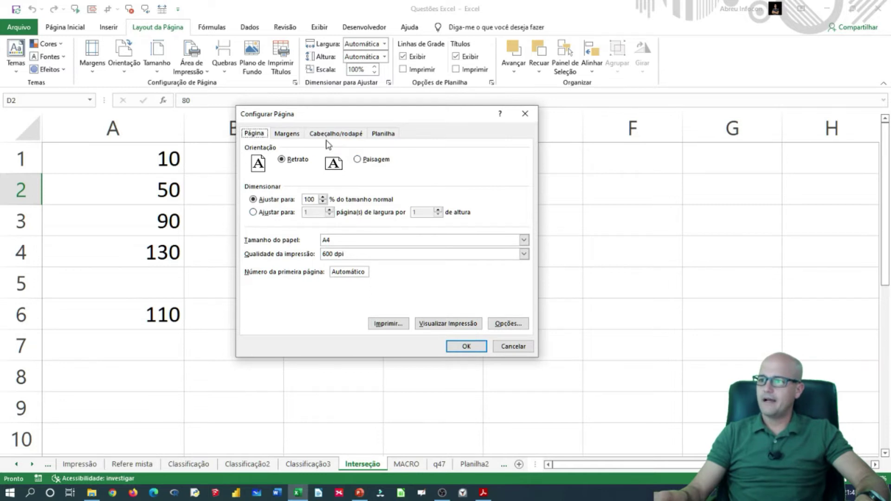
{"action": "left_click", "coordinate": [383, 136]}
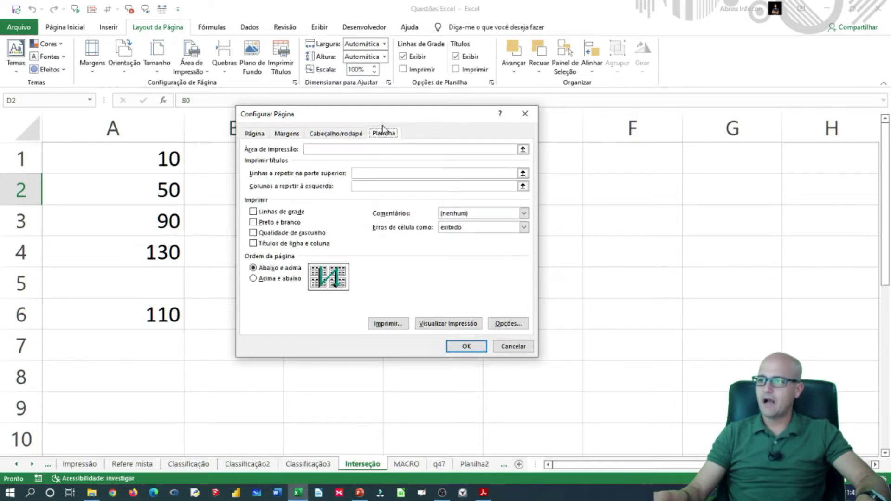
{"action": "key", "text": "alt+Tab"}
{"action": "key", "text": "alt+Tab"}
{"action": "key", "text": "alt+Tab"}
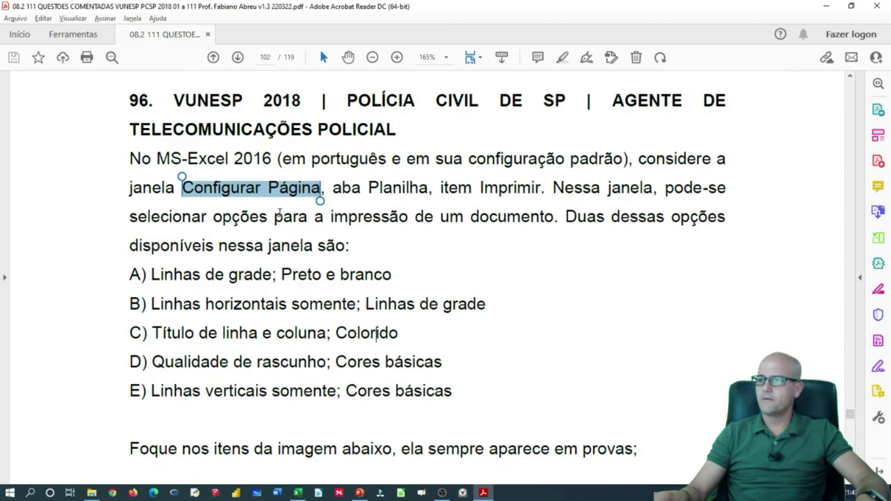
Mark 'aba Planilha, item Imprimir' in question 96 and show the Página tab (Retrato, 100%, A4)
{"action": "left_click", "coordinate": [413, 198]}
{"action": "left_click_drag", "start_coordinate": [332, 188], "coordinate": [528, 192]}
{"action": "key", "text": "alt+Tab"}
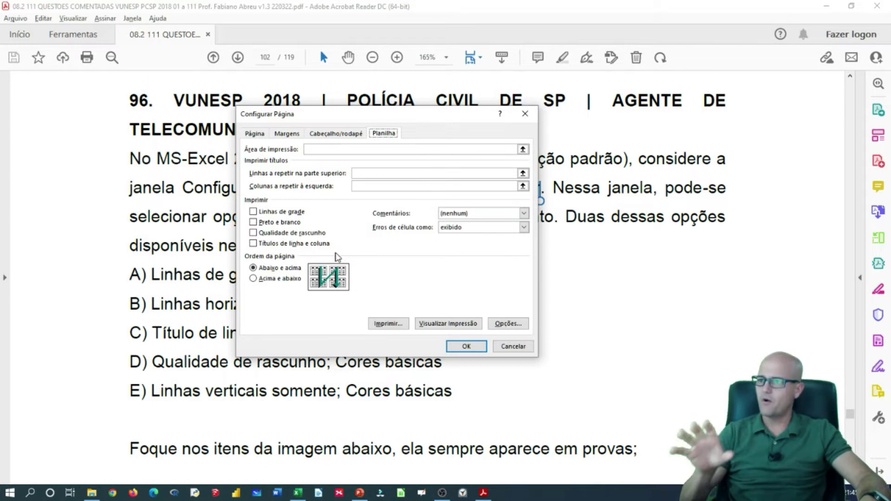
{"action": "left_click", "coordinate": [255, 133]}
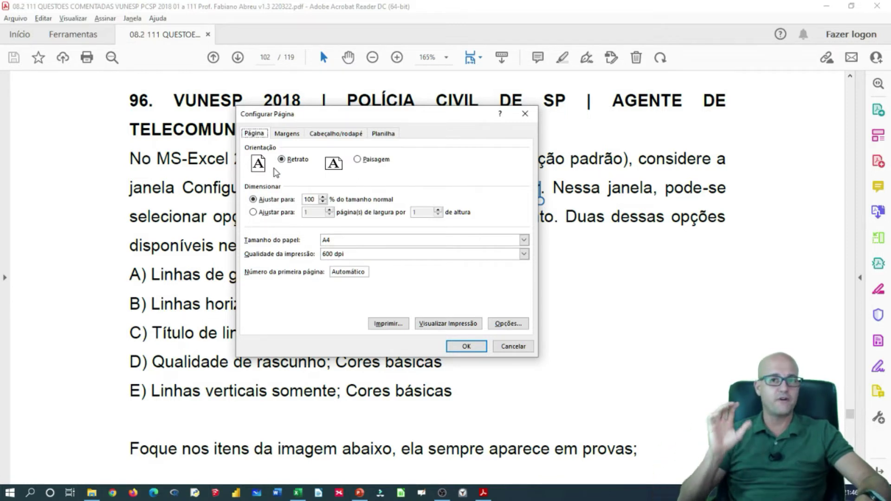
Show the margin, header/footer and Planilha tabs, move the dialog bottom-left, and return to the PDF
{"action": "left_click", "coordinate": [286, 134]}
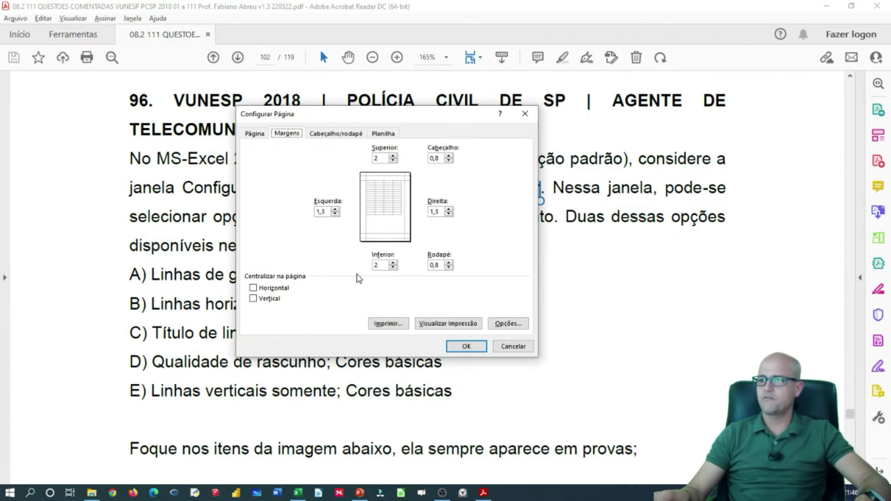
{"action": "left_click", "coordinate": [341, 134]}
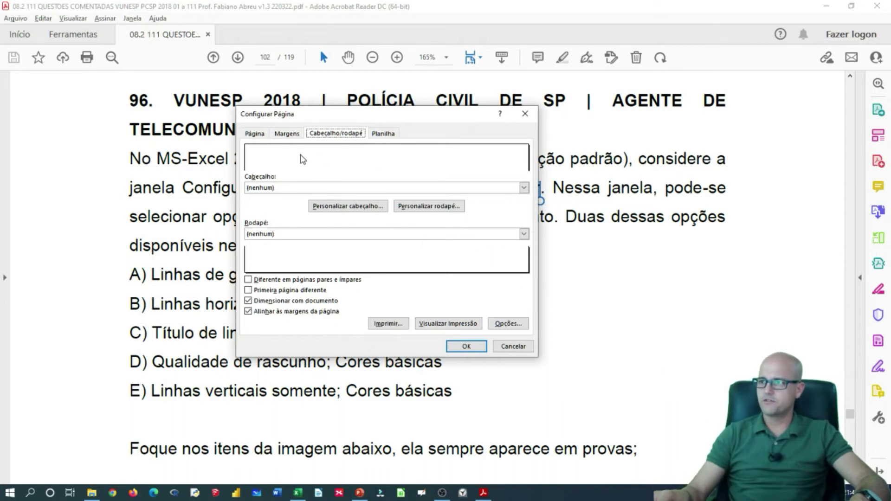
{"action": "left_click", "coordinate": [384, 135]}
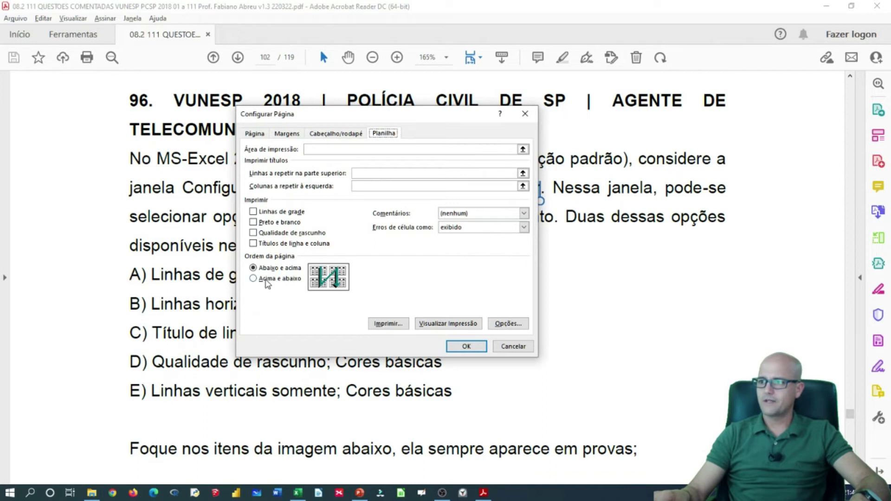
{"action": "mouse_move", "coordinate": [384, 124]}
{"action": "left_mouse_down"}
{"action": "mouse_move", "coordinate": [188, 326]}
{"action": "mouse_move", "coordinate": [366, 253]}
{"action": "mouse_move", "coordinate": [278, 250]}
{"action": "left_mouse_up"}
{"action": "left_click", "coordinate": [401, 178]}
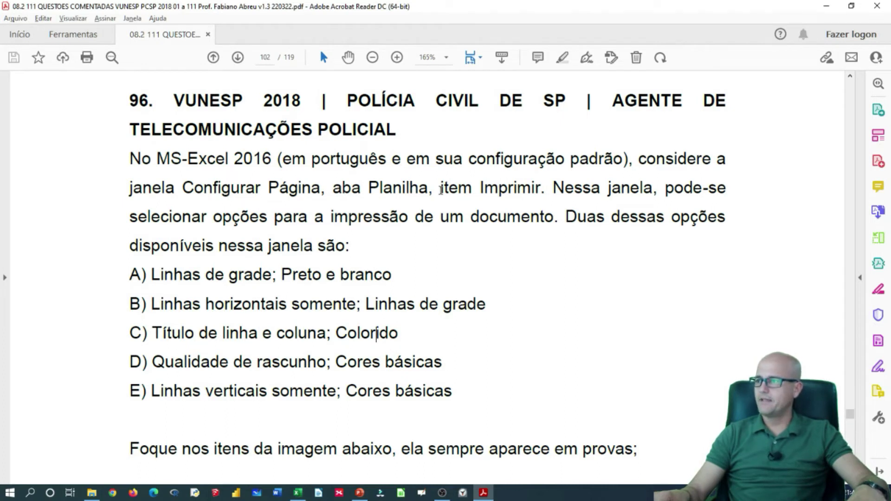
Bring Configurar Página back, select 'aba Planilha' in the question, and move the dialog to the upper right
{"action": "key", "text": "alt+Tab"}
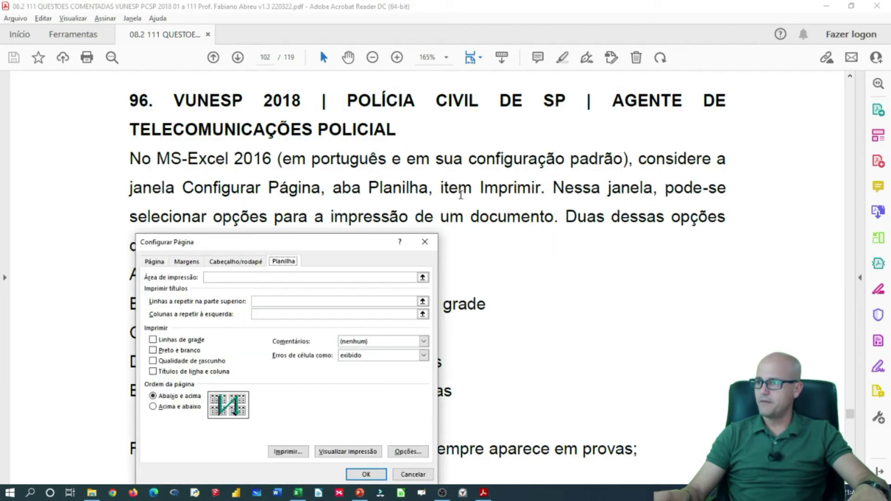
{"action": "left_click_drag", "start_coordinate": [306, 246], "coordinate": [265, 200]}
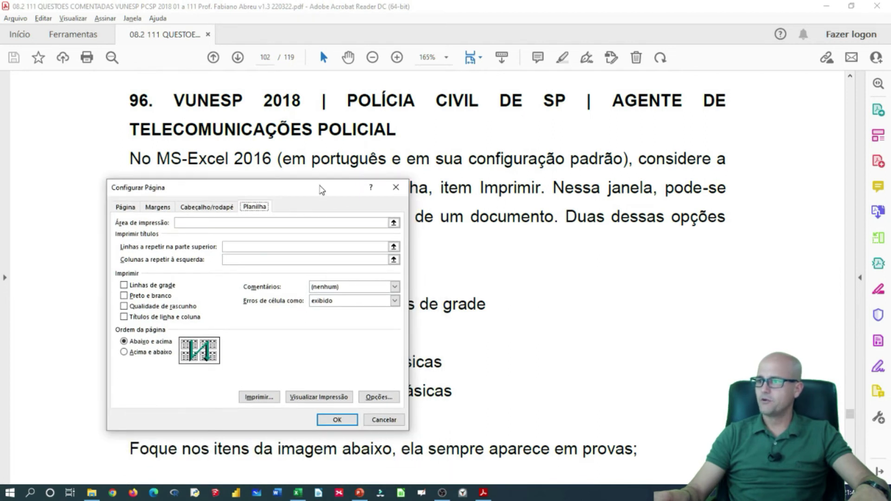
{"action": "left_click_drag", "start_coordinate": [320, 189], "coordinate": [335, 223]}
{"action": "left_click_drag", "start_coordinate": [338, 191], "coordinate": [428, 190]}
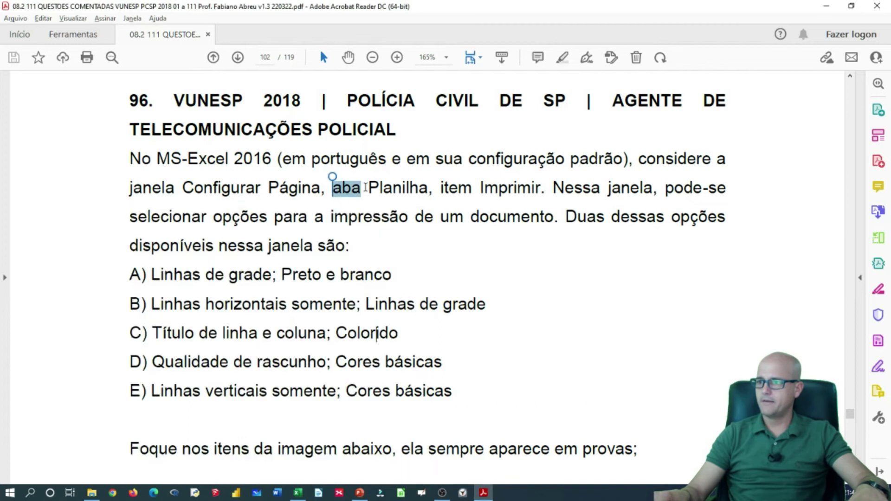
{"action": "left_click_drag", "start_coordinate": [344, 222], "coordinate": [312, 208]}
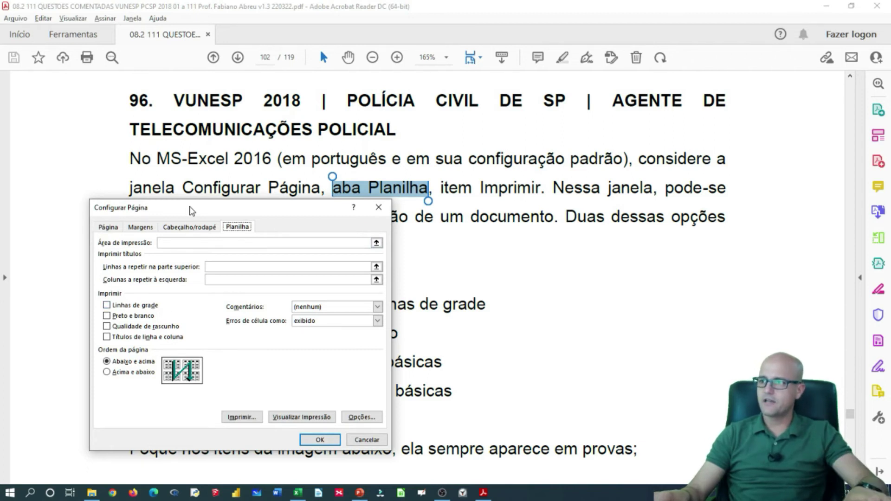
{"action": "left_click_drag", "start_coordinate": [186, 207], "coordinate": [541, 111]}
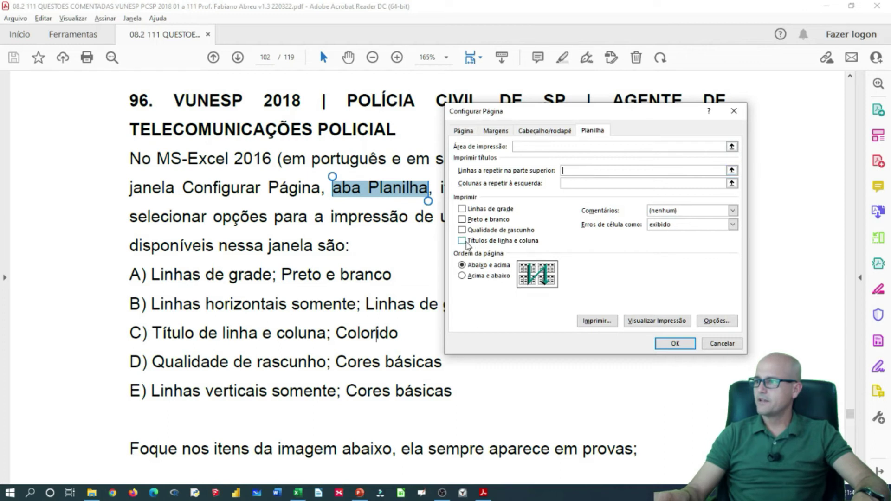
Collapse and restore the 'Colunas a repetir à esquerda' field, move the dialog, then close it
{"action": "left_click", "coordinate": [731, 183]}
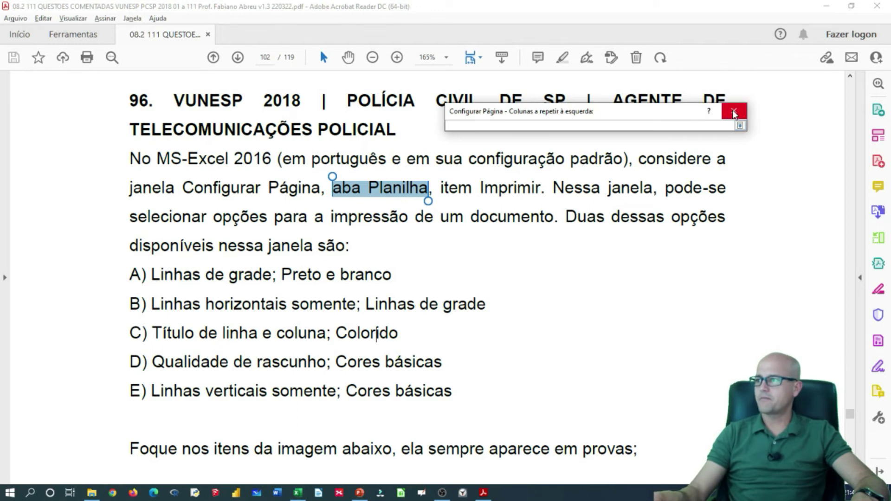
{"action": "left_click", "coordinate": [739, 125]}
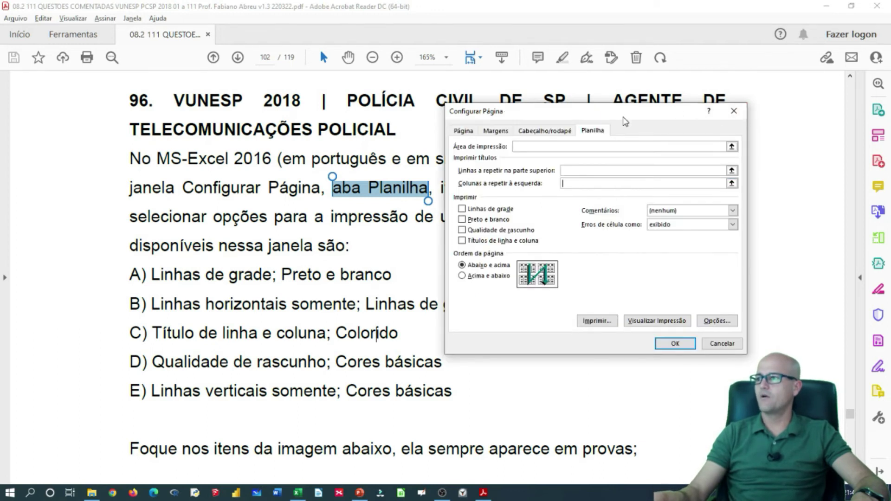
{"action": "left_click_drag", "start_coordinate": [606, 108], "coordinate": [500, 134]}
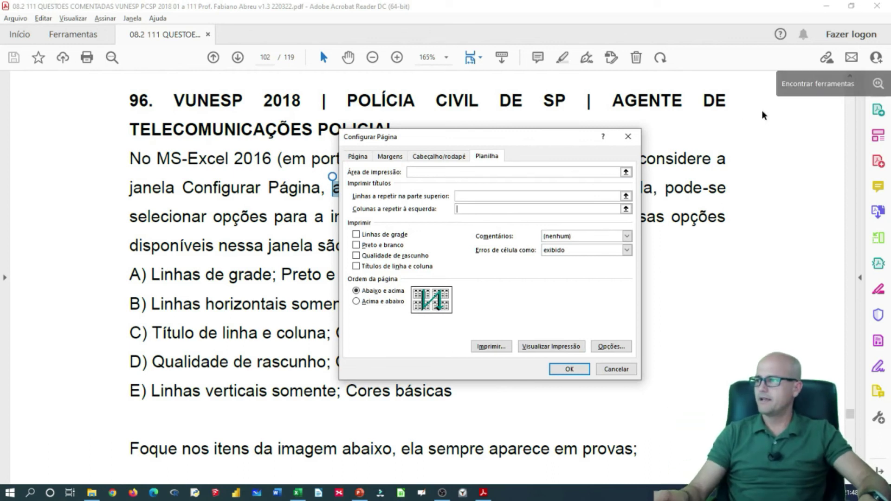
{"action": "left_click", "coordinate": [631, 137]}
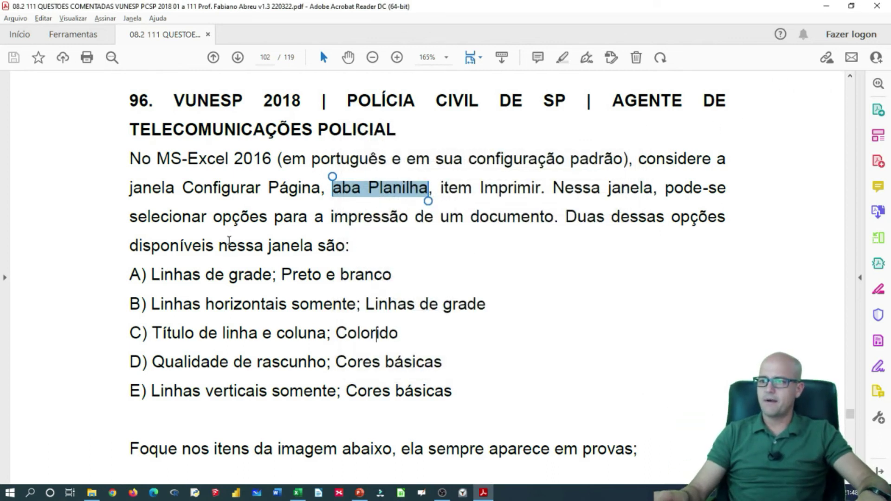
Scroll through question 96's Imprimir explanation down to 'Gabarito: Letra A' on page 103
{"action": "scroll", "coordinate": [418, 278], "scroll_direction": "down", "scroll_amount": 3}
{"action": "scroll", "coordinate": [417, 278], "scroll_direction": "down", "scroll_amount": 2}
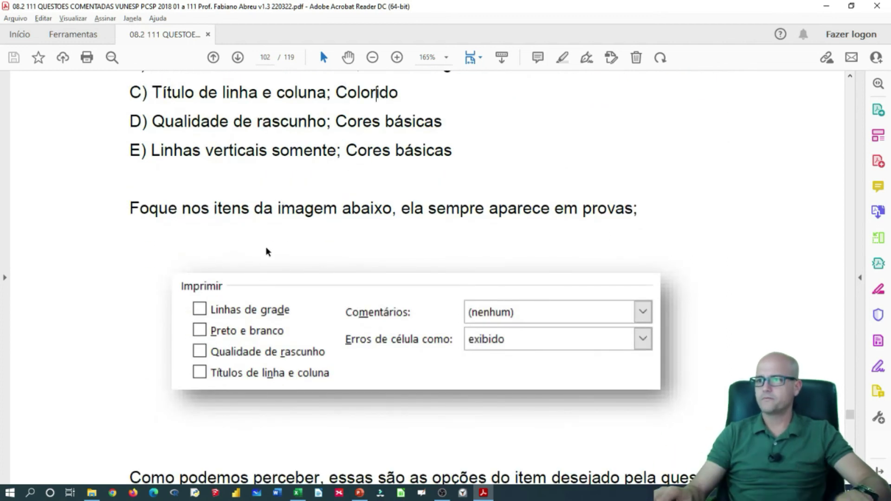
{"action": "scroll", "coordinate": [348, 205], "scroll_direction": "down", "scroll_amount": 1}
{"action": "scroll", "coordinate": [371, 240], "scroll_direction": "down", "scroll_amount": 2}
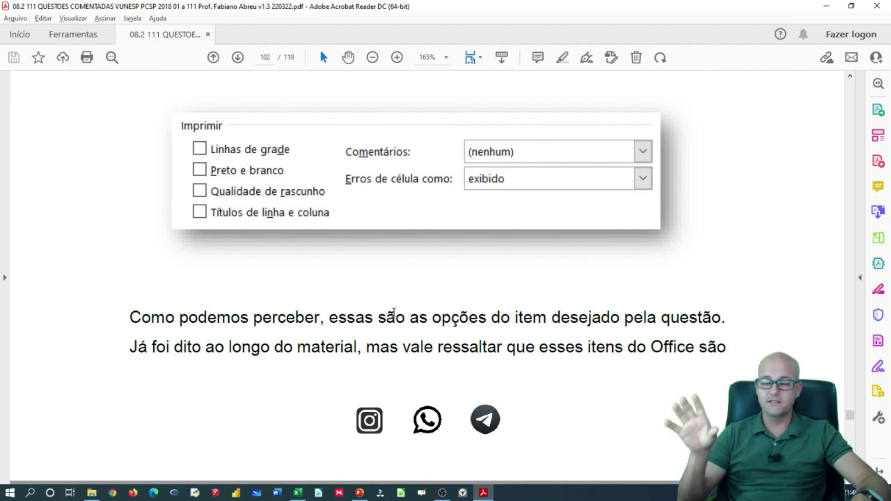
{"action": "scroll", "coordinate": [393, 280], "scroll_direction": "down", "scroll_amount": 1}
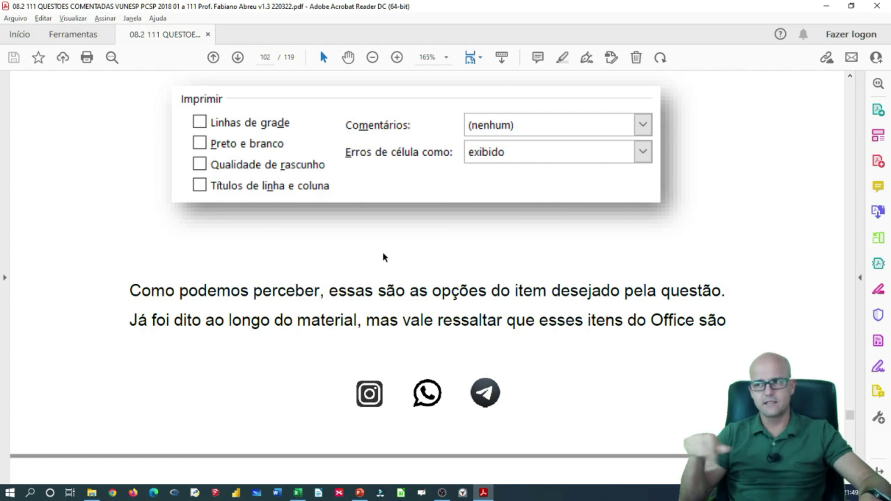
{"action": "scroll", "coordinate": [519, 231], "scroll_direction": "down", "scroll_amount": 2}
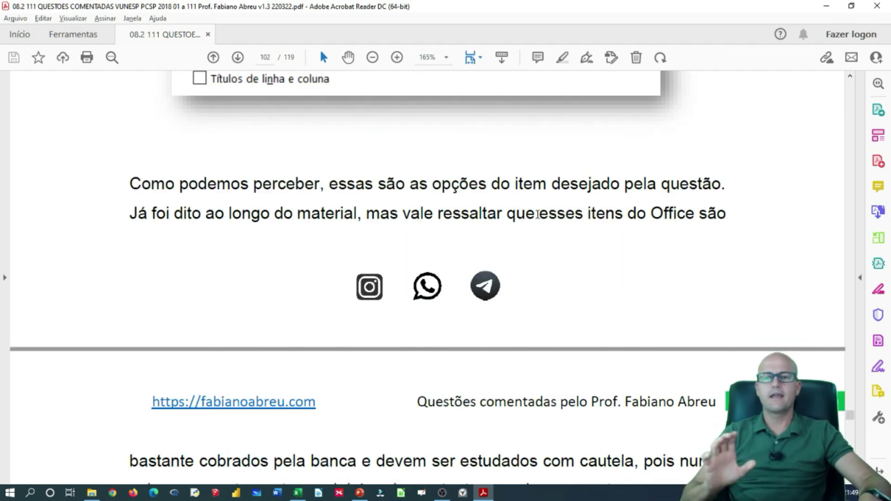
Scroll on to question 97 about the SE function syntax and its options A–E
{"action": "scroll", "coordinate": [483, 257], "scroll_direction": "down", "scroll_amount": 3}
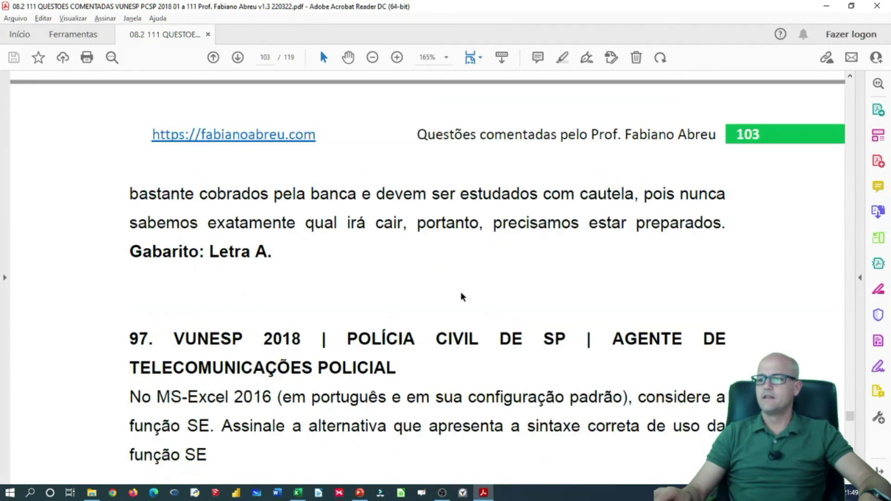
{"action": "scroll", "coordinate": [463, 294], "scroll_direction": "down", "scroll_amount": 4}
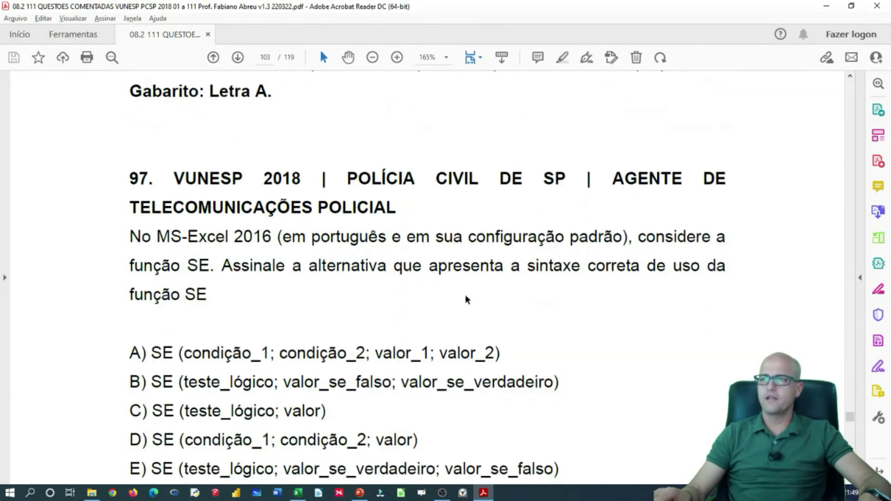
{"action": "scroll", "coordinate": [466, 301], "scroll_direction": "down", "scroll_amount": 1}
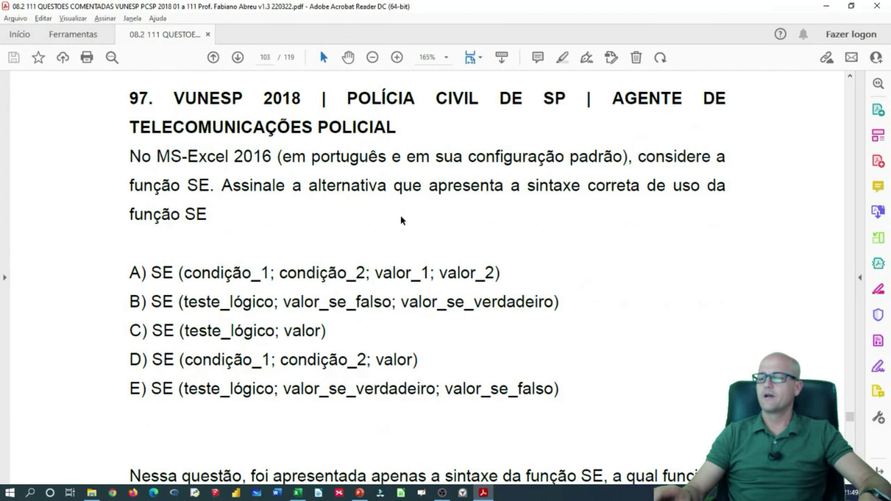